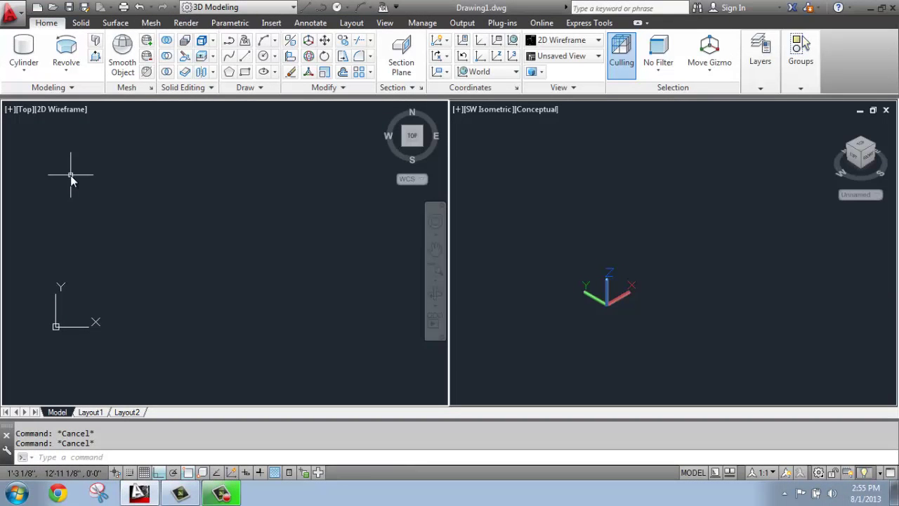
pyautogui.click(66, 70)
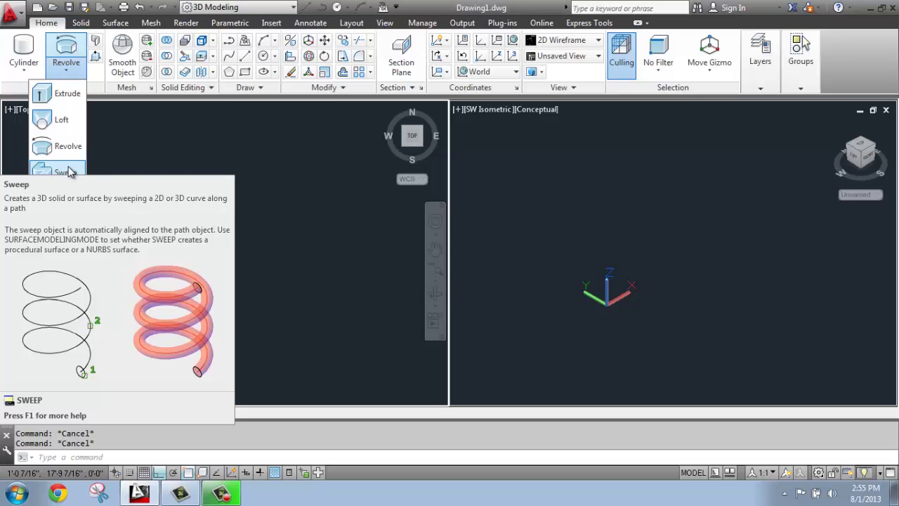
pyautogui.click(68, 172)
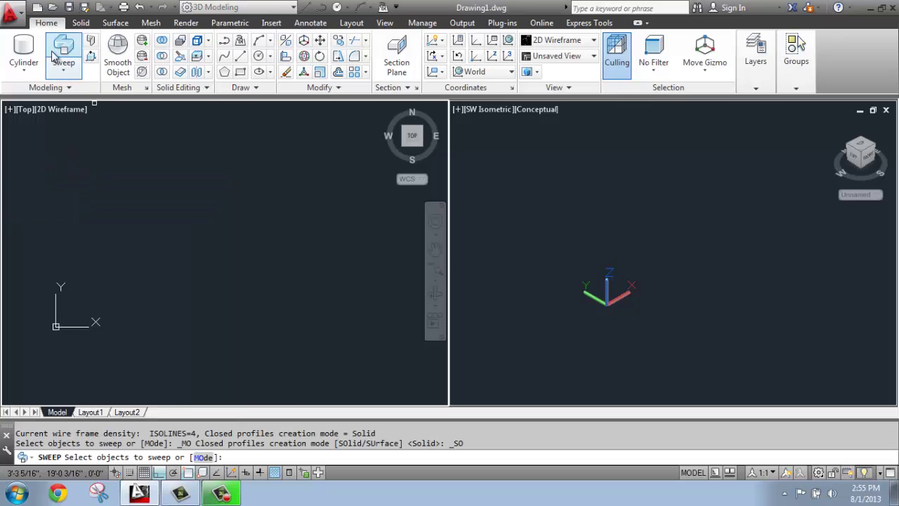
pyautogui.press('Escape')
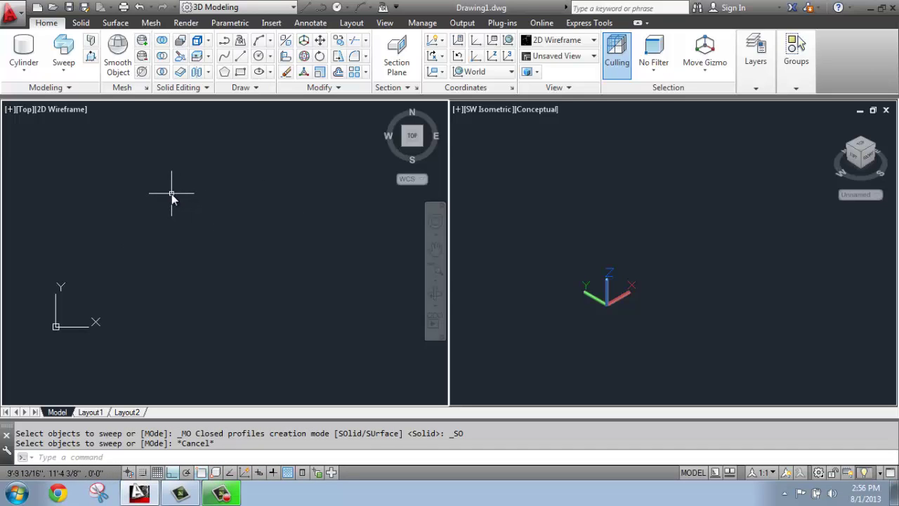
# Start a line path near the origin in the top view with a first vertical segment running 5' upward
pyautogui.click(236, 60)
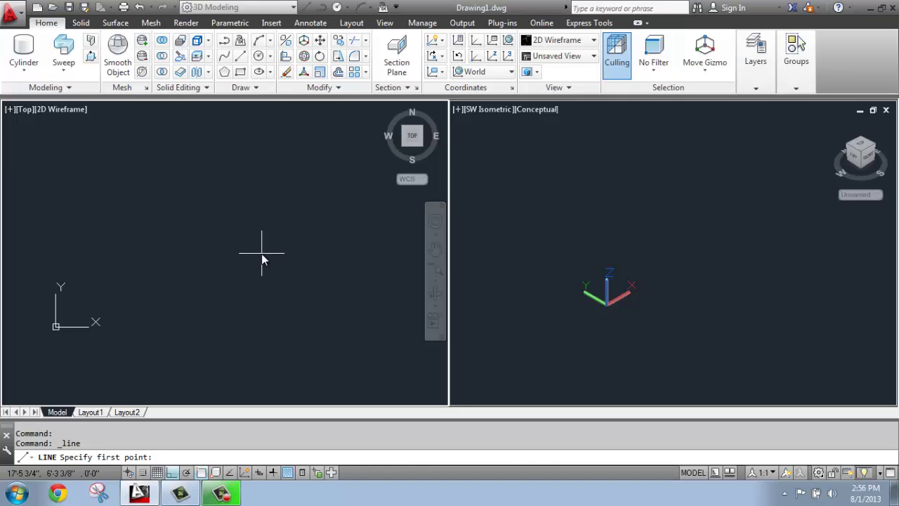
pyautogui.click(123, 302)
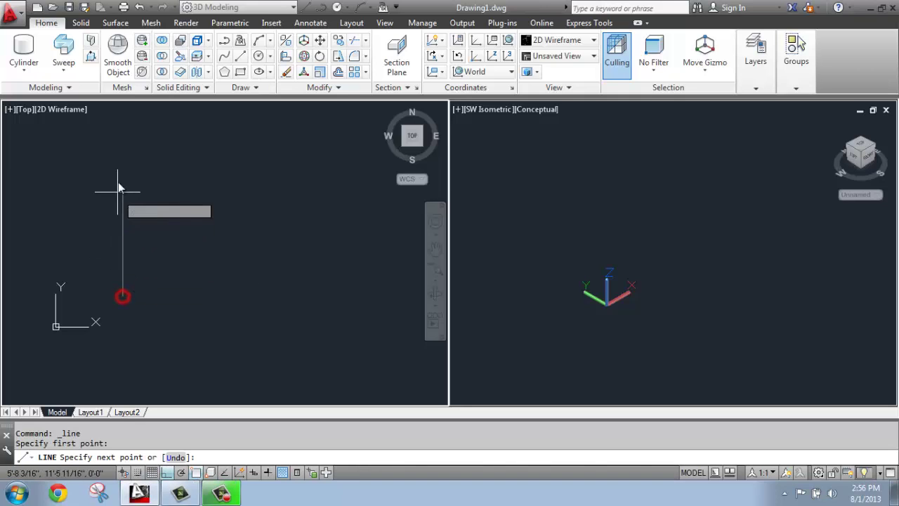
pyautogui.scroll(5, 130, 259)
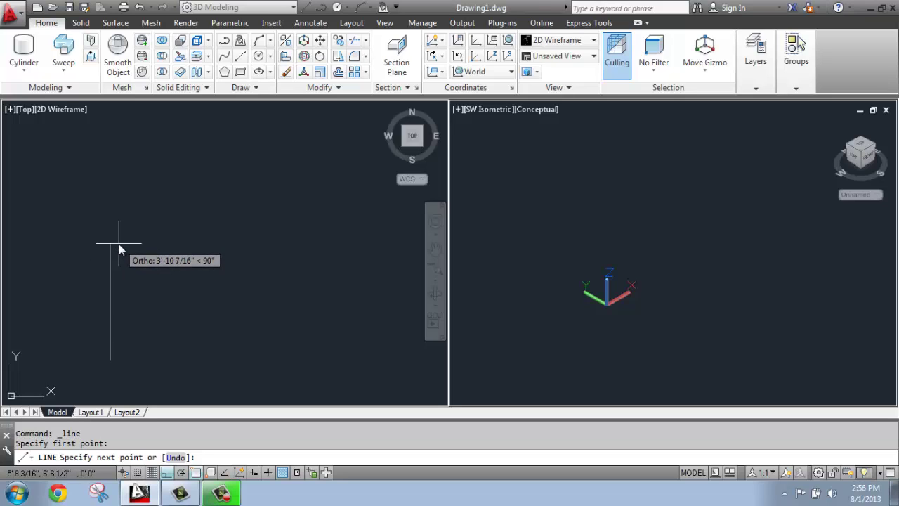
pyautogui.write("5'")
pyautogui.press('Return')
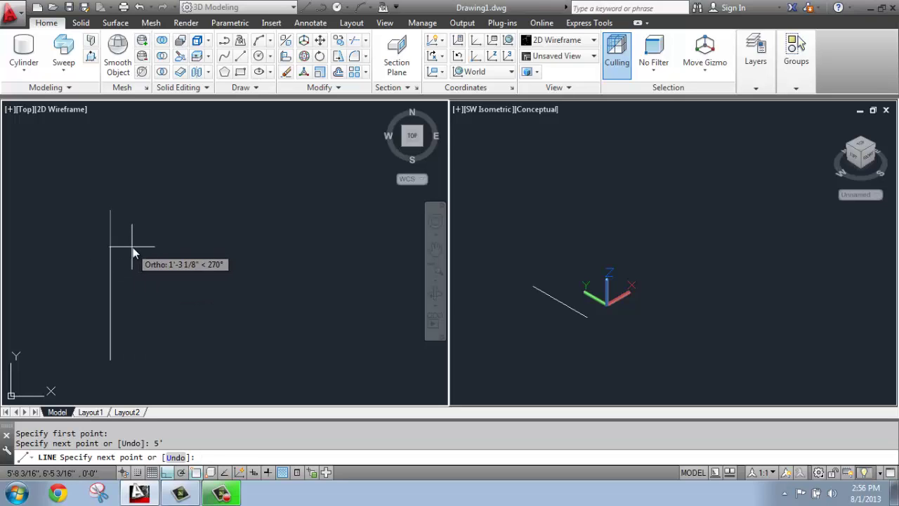
# Continue the orthogonal line path right about 3'-2", down, right, up above the first peak, right, and down below the first valley
pyautogui.click(204, 210)
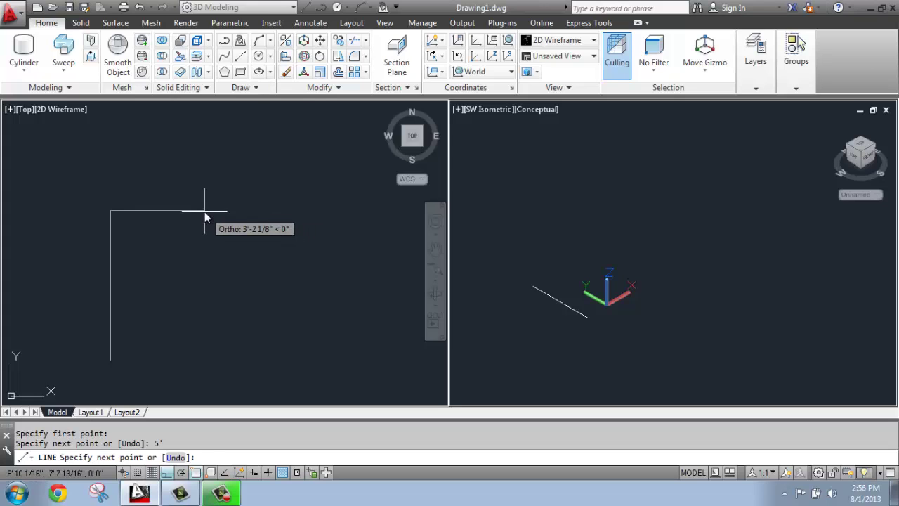
pyautogui.click(205, 305)
pyautogui.click(318, 304)
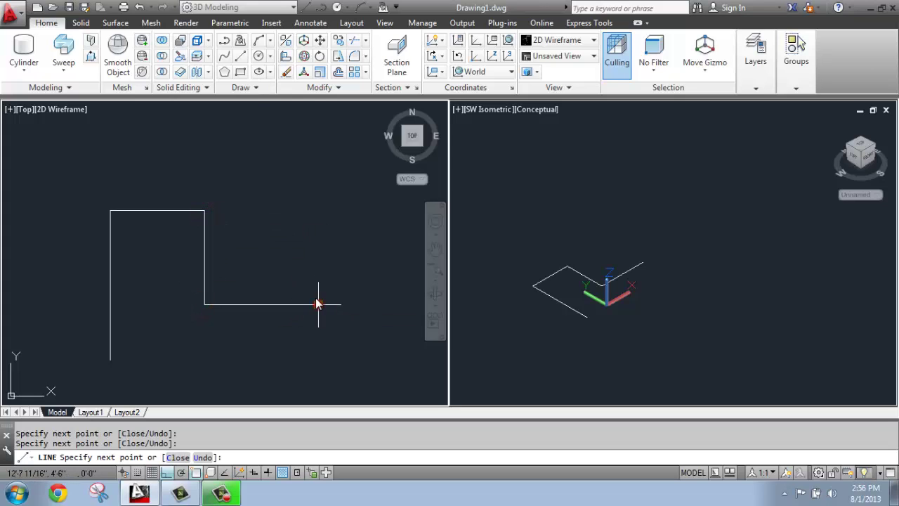
pyautogui.click(309, 151)
pyautogui.moveTo(309, 151); pyautogui.dragTo(202, 159, button='middle')
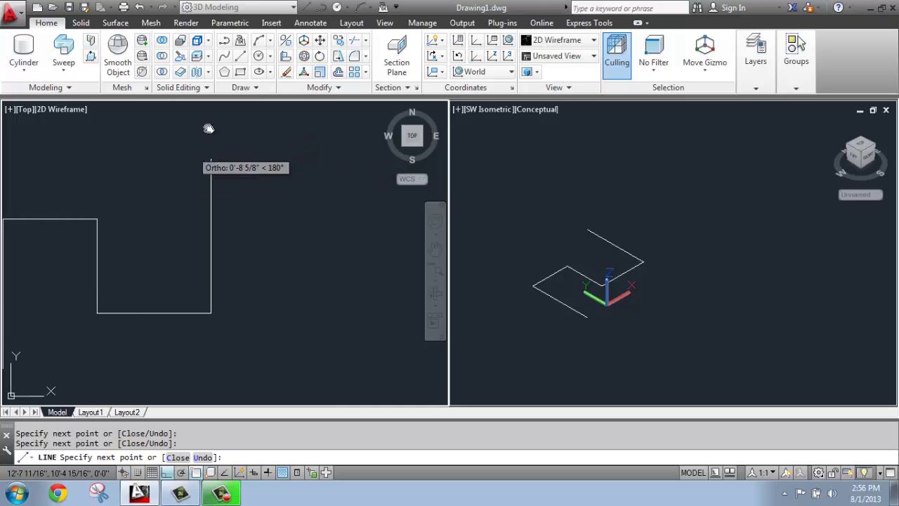
pyautogui.click(331, 160)
pyautogui.click(325, 359)
# Finish the line path with a segment right, one up to about the first peak's height, and a short one right
pyautogui.scroll(-2, 302, 334)
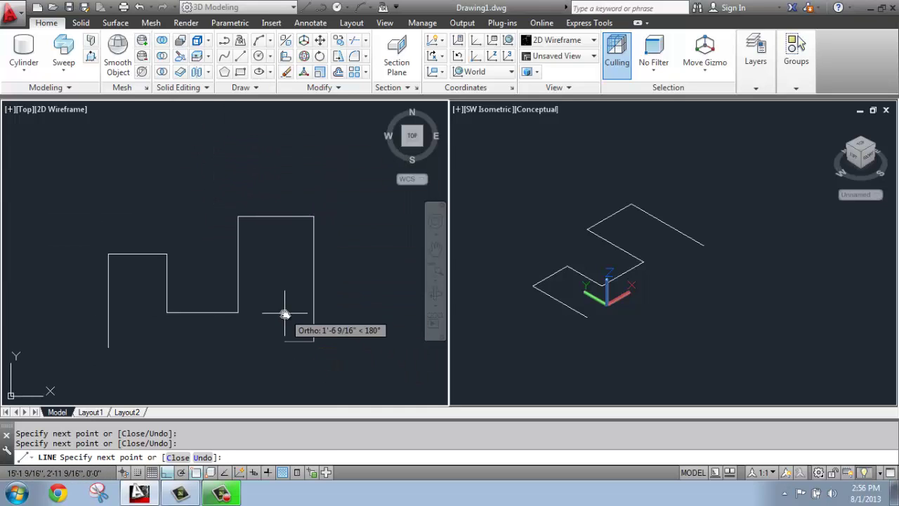
pyautogui.moveTo(283, 311); pyautogui.dragTo(223, 295, button='middle')
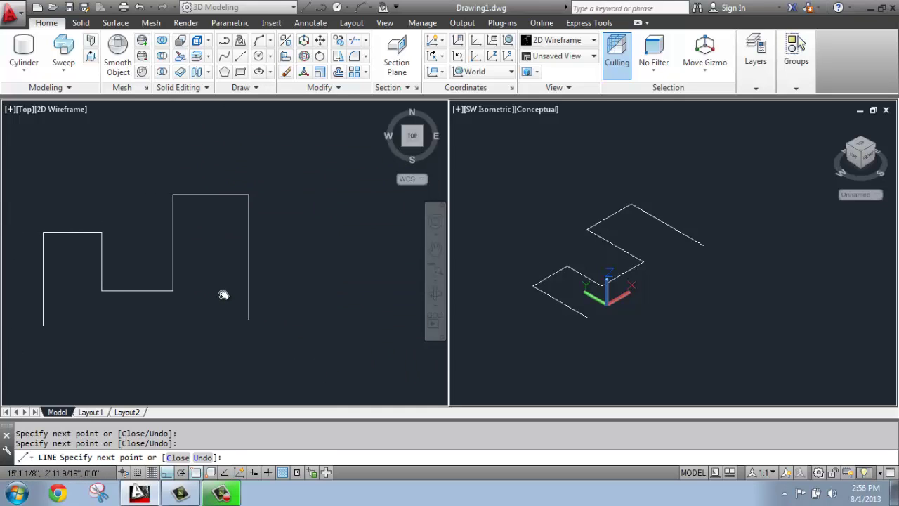
pyautogui.click(337, 319)
pyautogui.click(337, 230)
pyautogui.click(384, 229)
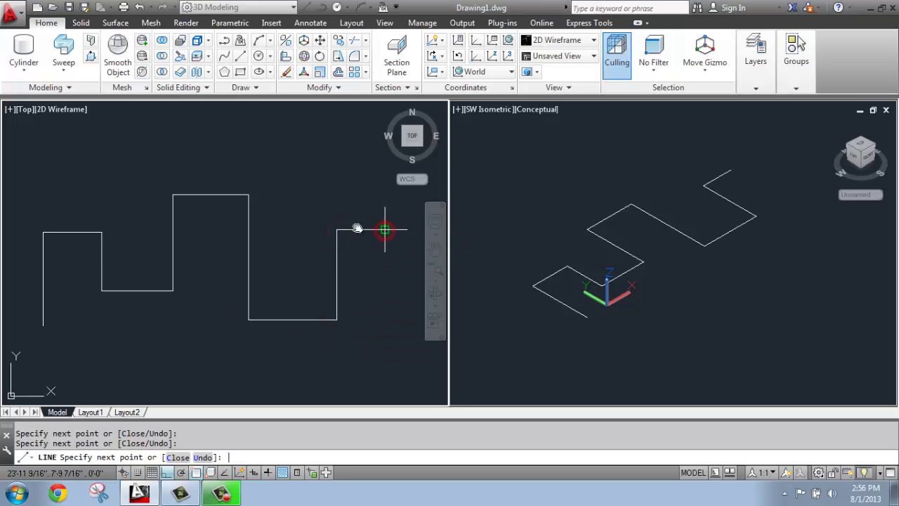
pyautogui.press('Return')
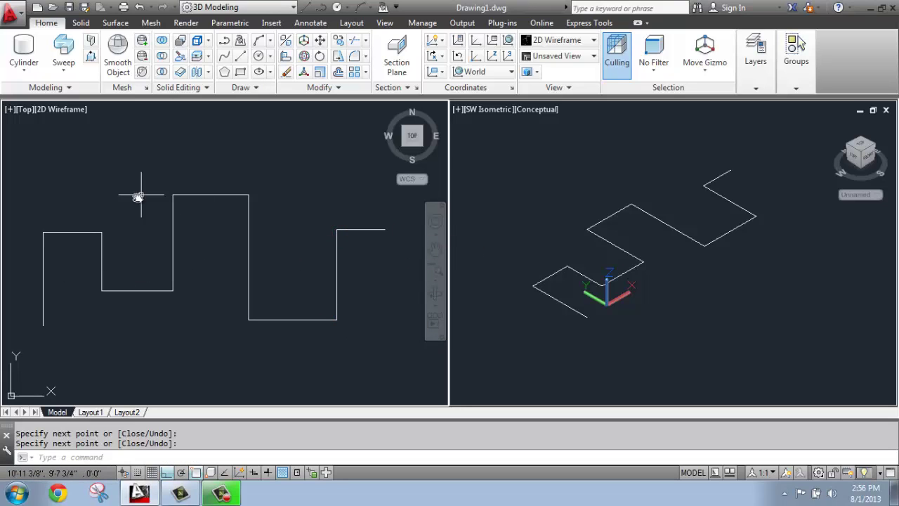
# Draw circles centred on the midpoints of the highest and lowest horizontal segments, reaching the segment ends, with radii about 2'-0" and 2'-4"
pyautogui.moveTo(136, 193); pyautogui.dragTo(156, 197, button='middle')
pyautogui.scroll(2, 230, 185)
pyautogui.scroll(-2, 230, 185)
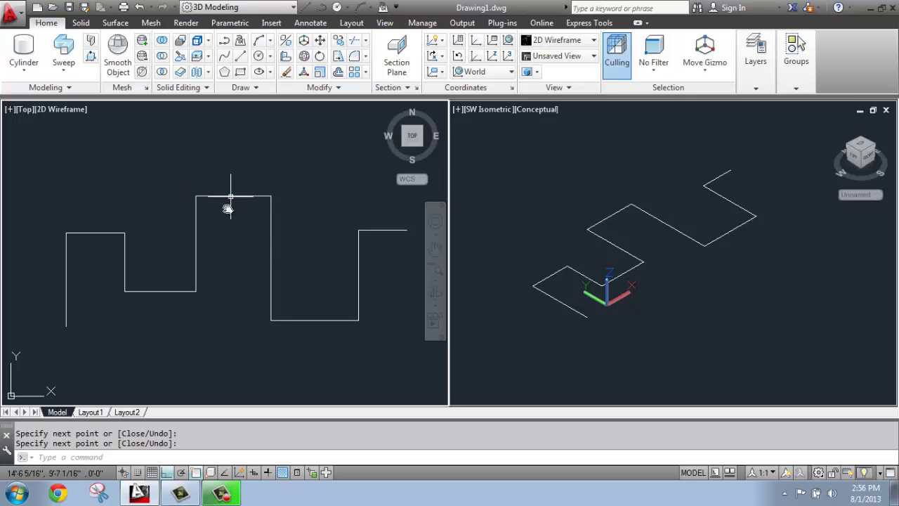
pyautogui.click(259, 59)
pyautogui.click(233, 196)
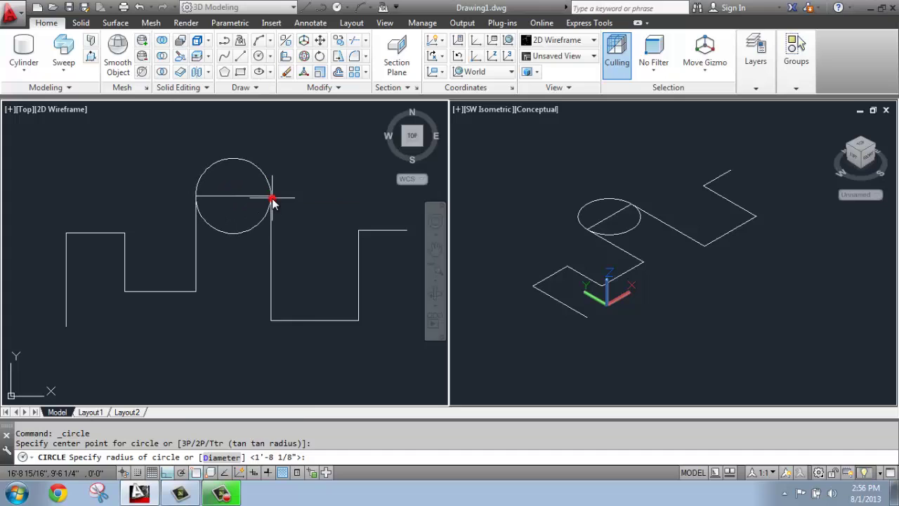
pyautogui.click(271, 198)
pyautogui.press('Return')
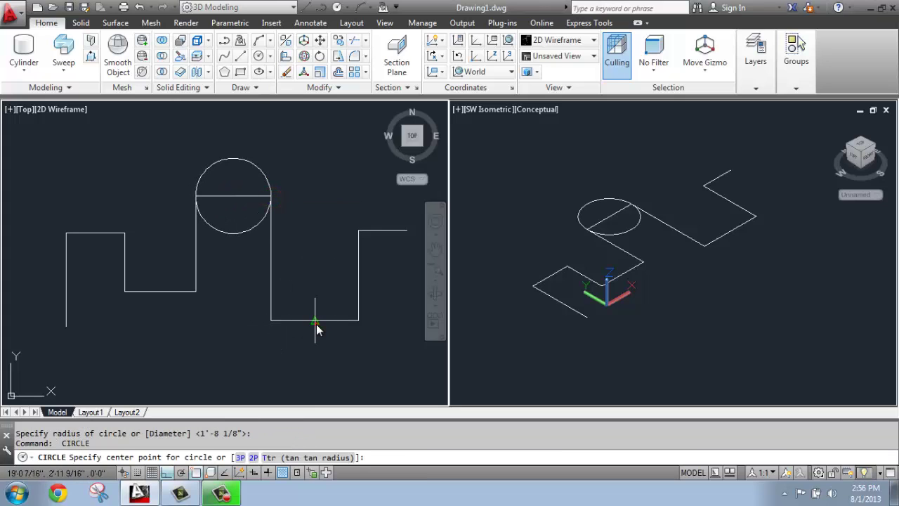
pyautogui.click(315, 326)
pyautogui.click(358, 319)
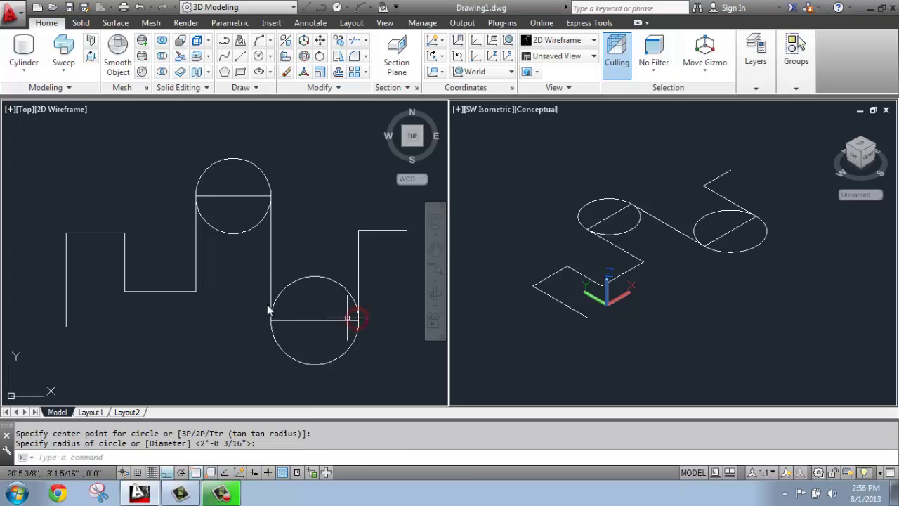
pyautogui.press('Return')
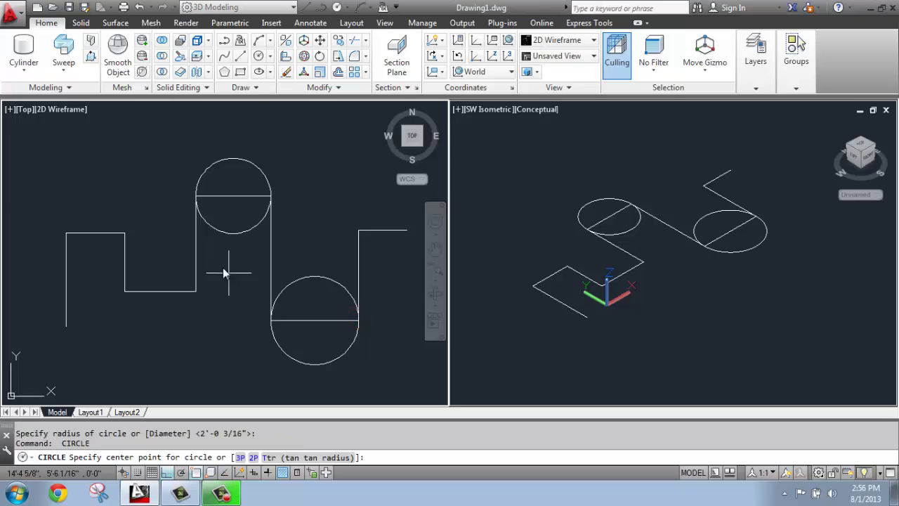
pyautogui.press('Escape')
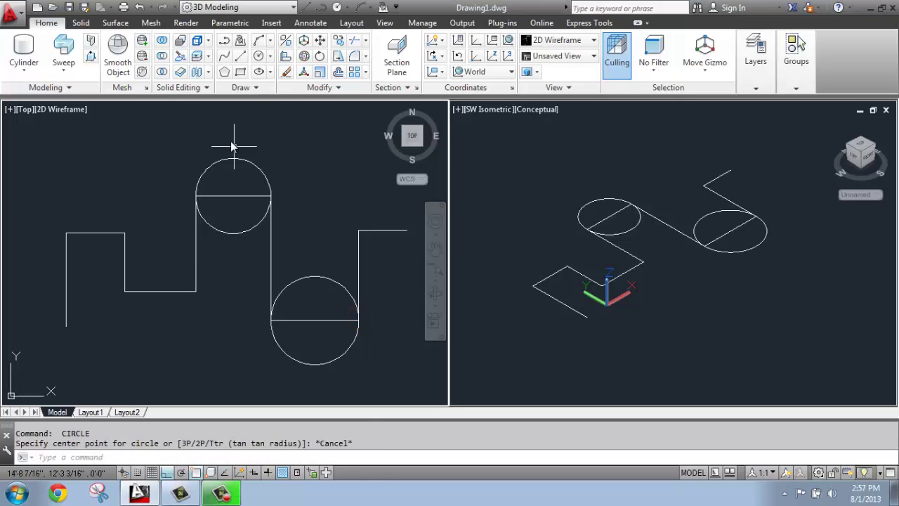
# Trim away the lower half of the upper circle and the upper half of the lower circle, using all path objects as cutting edges
pyautogui.click(354, 41)
pyautogui.click(373, 188)
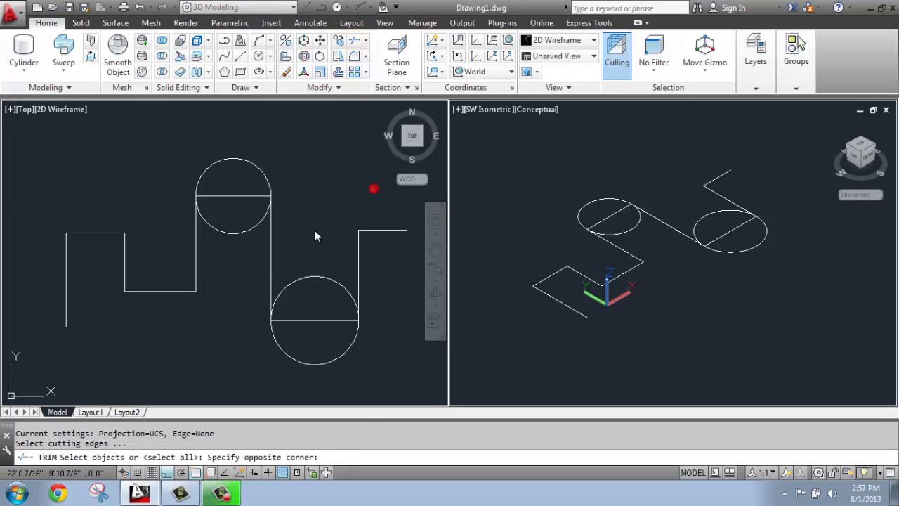
pyautogui.click(40, 365)
pyautogui.press('Return')
pyautogui.click(225, 236)
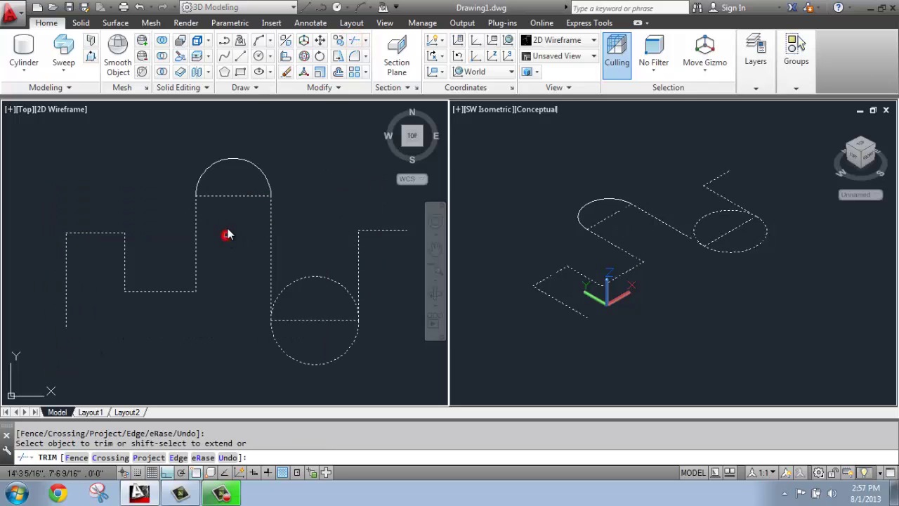
pyautogui.click(334, 282)
pyautogui.press('Return')
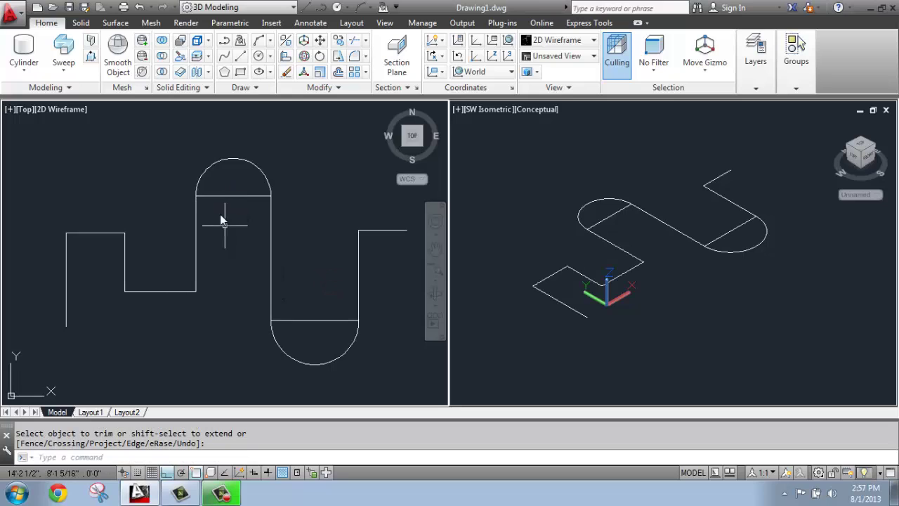
# Erase the two horizontal lines closing the upper and lower semicircular arcs
pyautogui.write('e')
pyautogui.press('Return')
pyautogui.click(230, 196)
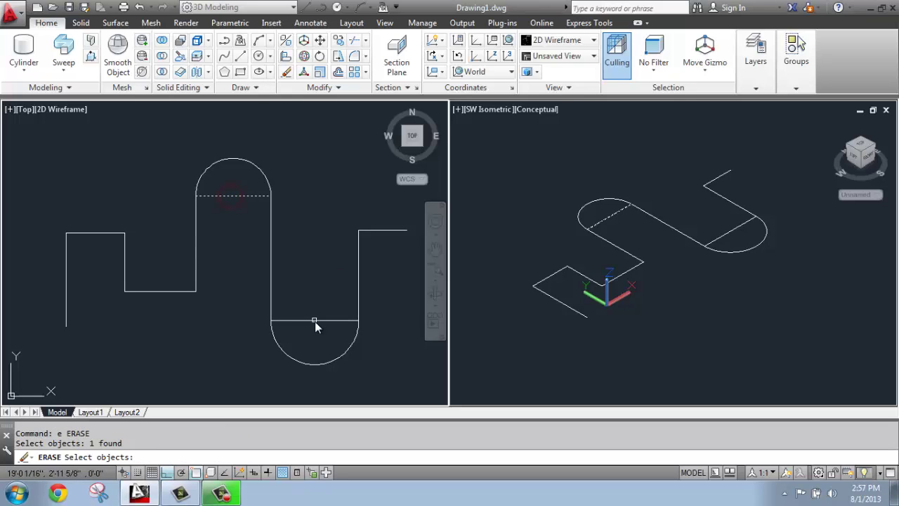
pyautogui.click(315, 321)
pyautogui.press('Return')
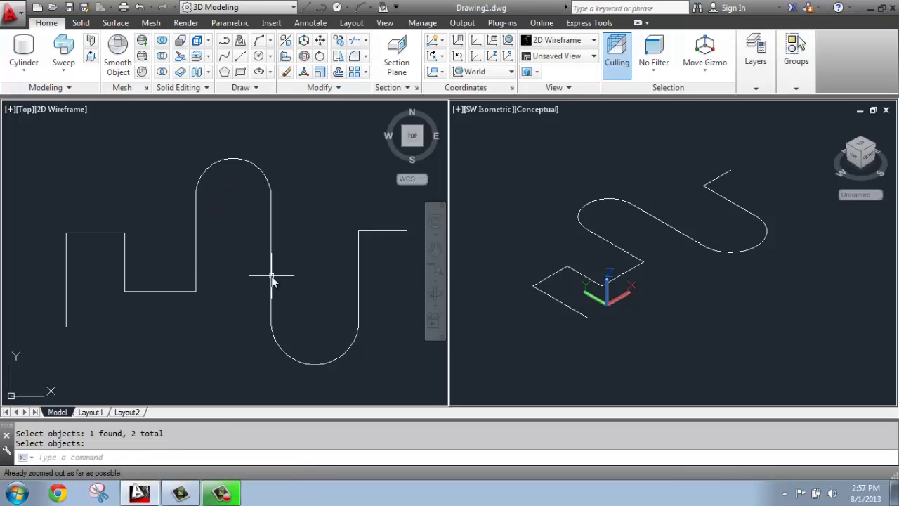
# Join all the line segments and both arcs of the path into one polyline
pyautogui.moveTo(272, 276); pyautogui.dragTo(272, 262, button='middle')
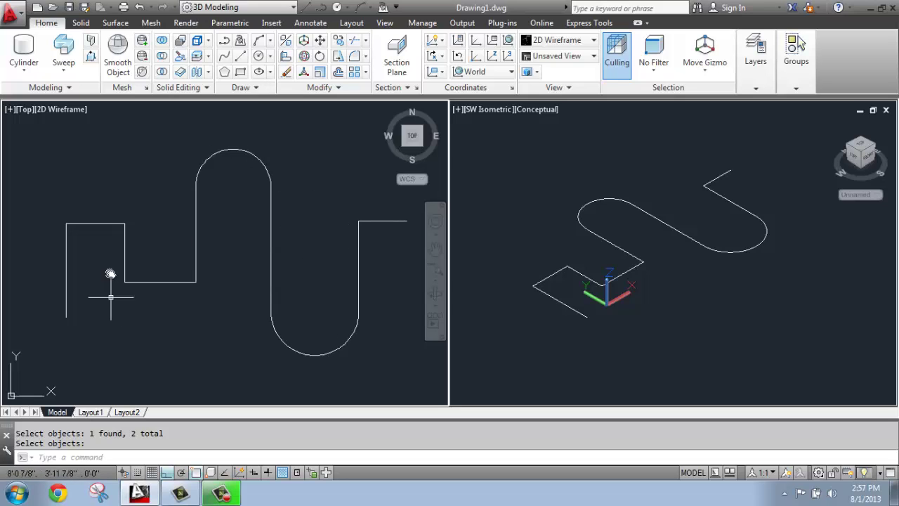
pyautogui.click(321, 88)
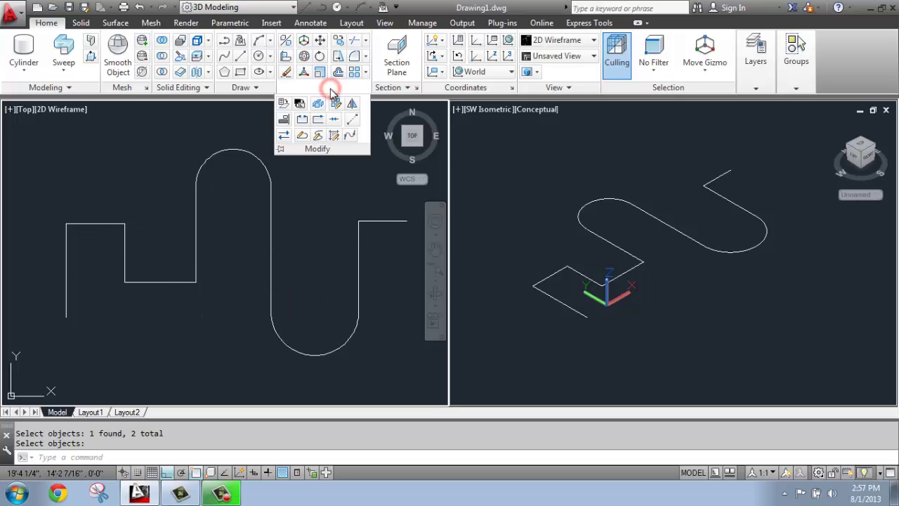
pyautogui.click(333, 124)
pyautogui.click(382, 191)
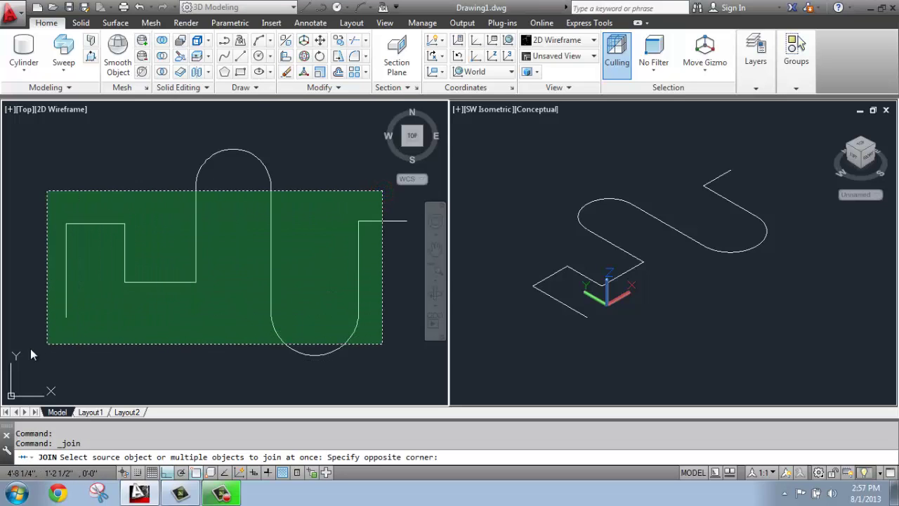
pyautogui.click(49, 365)
pyautogui.click(283, 140)
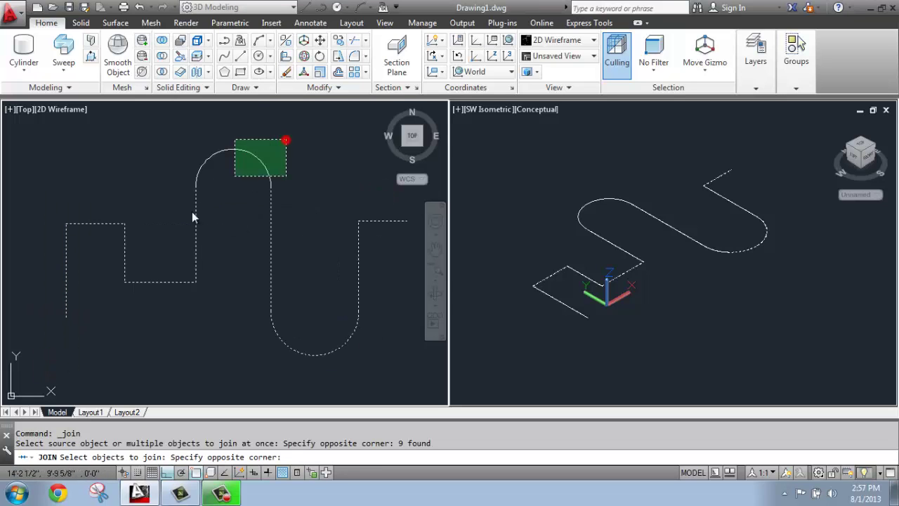
pyautogui.click(190, 217)
pyautogui.press('Return')
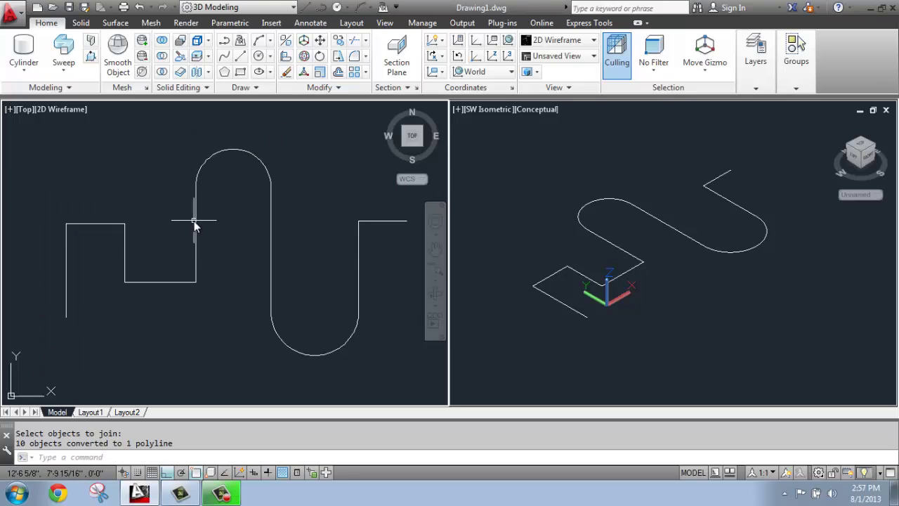
# Select the joined path to check that it is a single object, and clear the selection
pyautogui.click(196, 220)
pyautogui.press('Return')
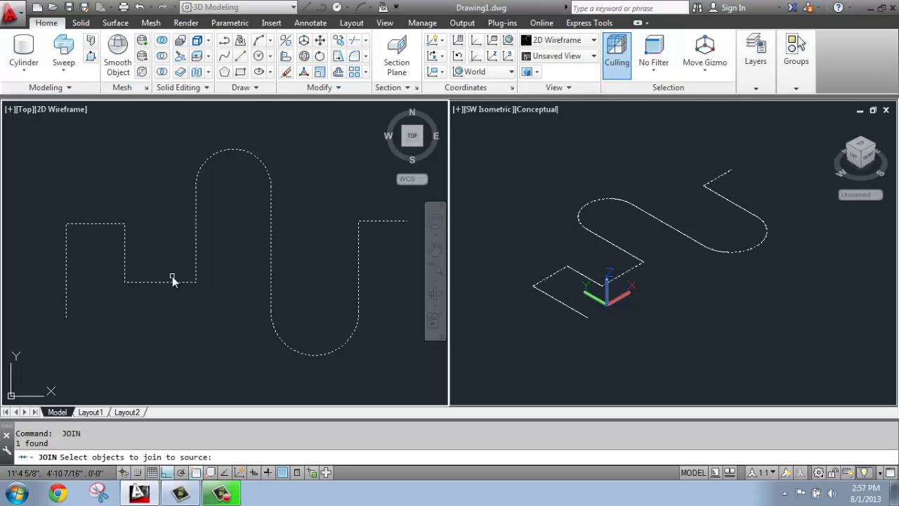
pyautogui.press('Escape')
pyautogui.press('Escape')
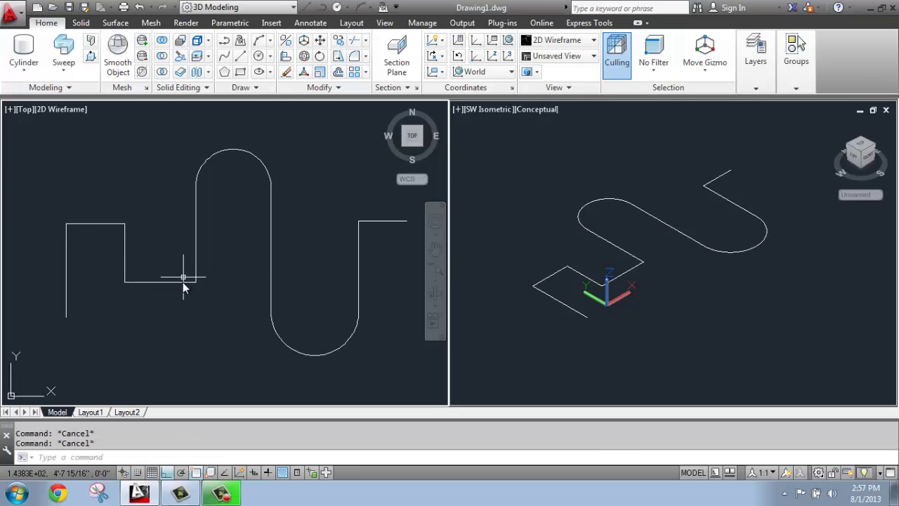
pyautogui.click(182, 282)
pyautogui.press('Escape')
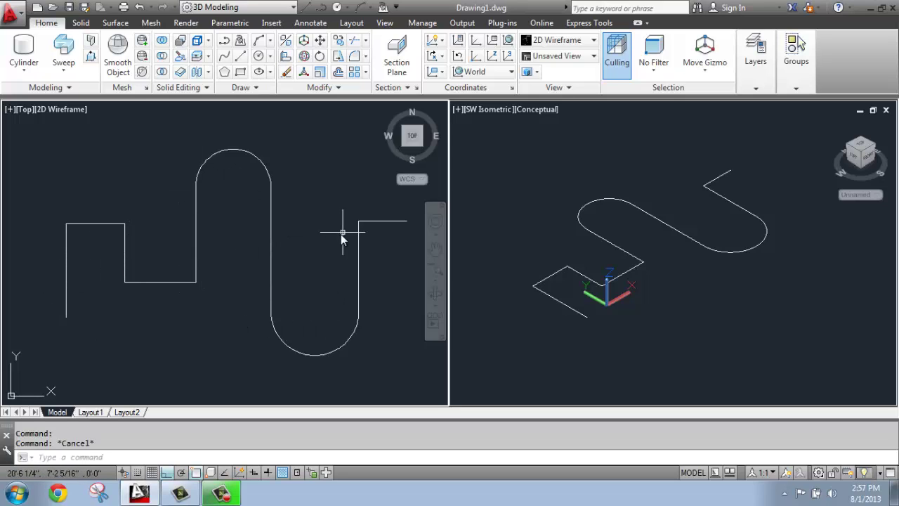
# Draw a circle with a radius of about 9 3/16" centred on the path's lower-left endpoint in the top view
pyautogui.scroll(6, 62, 288)
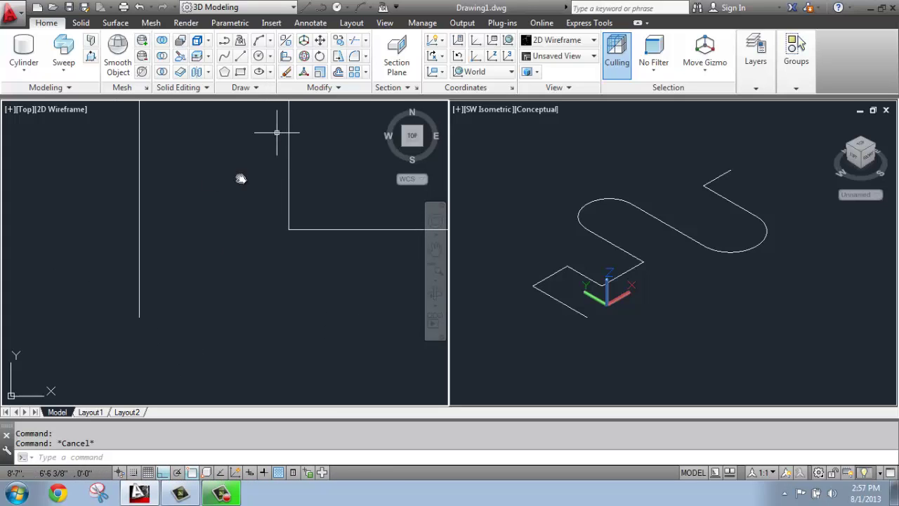
pyautogui.click(259, 56)
pyautogui.click(139, 320)
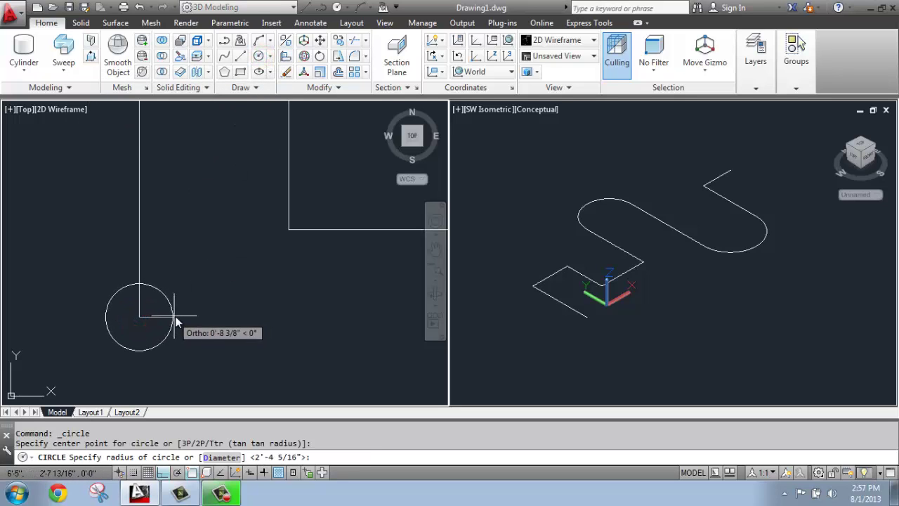
pyautogui.click(175, 316)
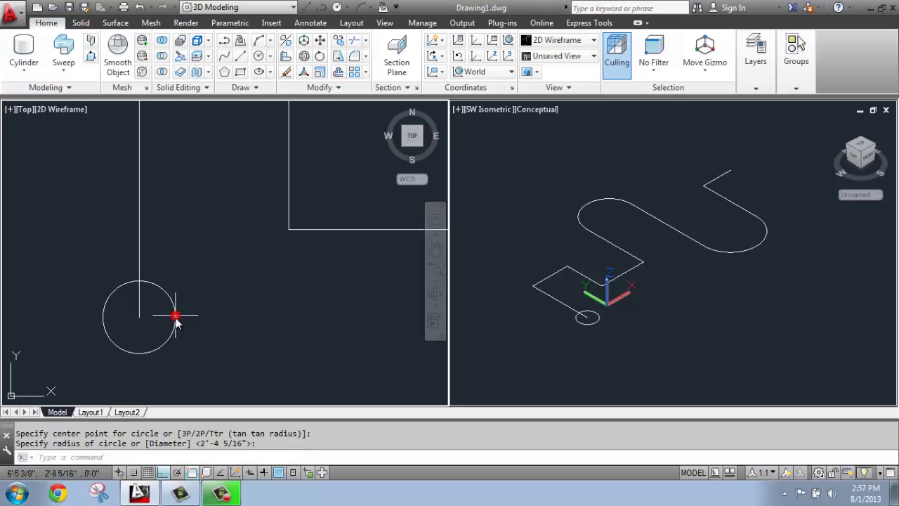
# Draw a smaller circle, about half the first one's radius, centred on the bottom quadrant of the profile circle
pyautogui.scroll(2, 154, 368)
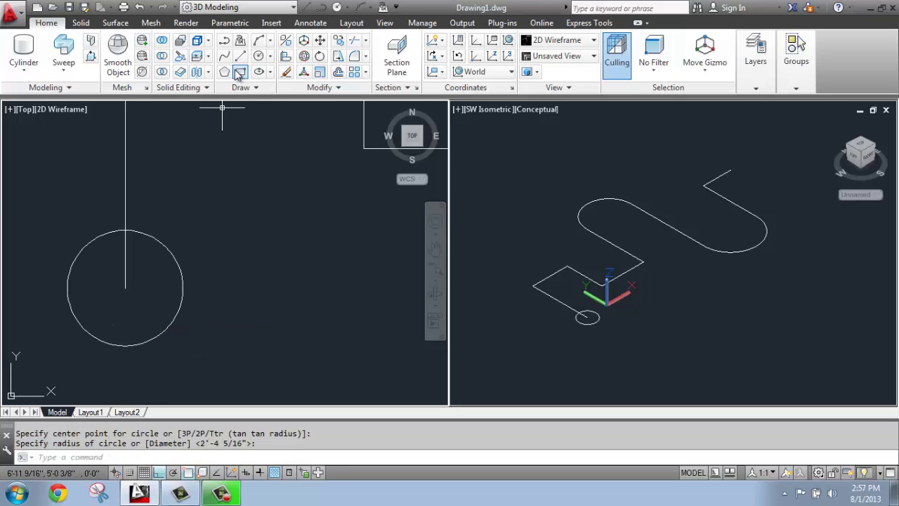
pyautogui.click(259, 57)
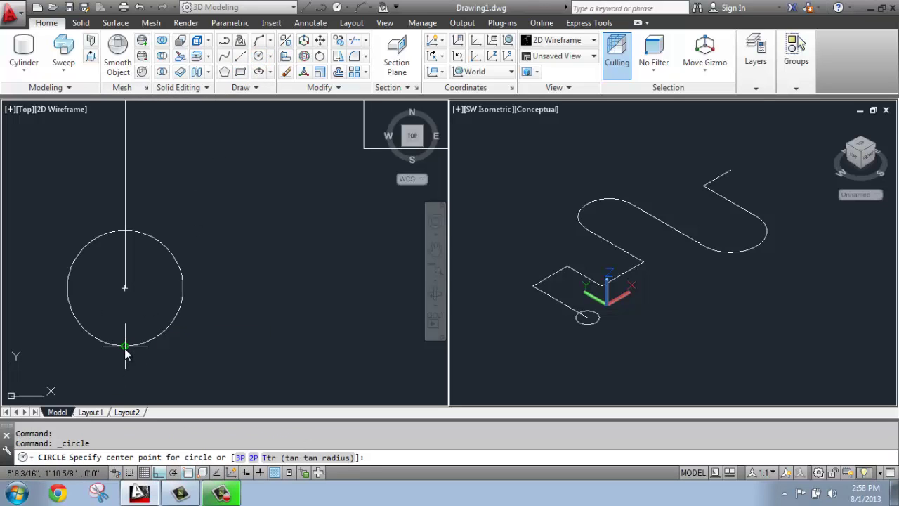
pyautogui.click(124, 346)
pyautogui.click(153, 349)
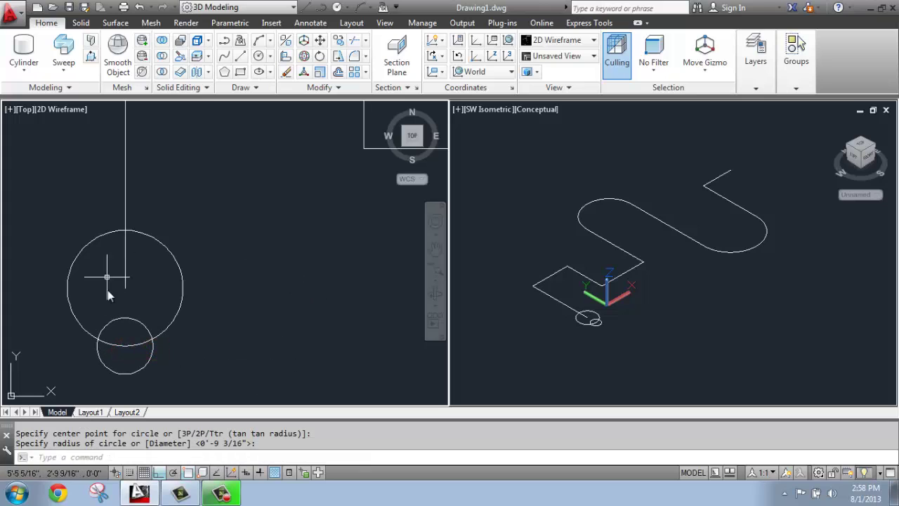
# Trim away the overlapping inner arcs of the two circles, using both circles as cutting edges, to leave one keyhole-like outline
pyautogui.click(353, 41)
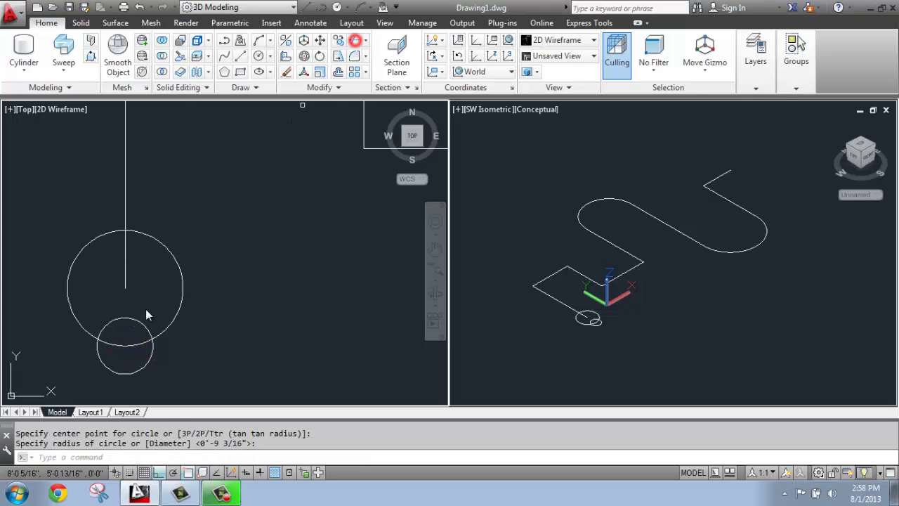
pyautogui.click(200, 312)
pyautogui.click(76, 378)
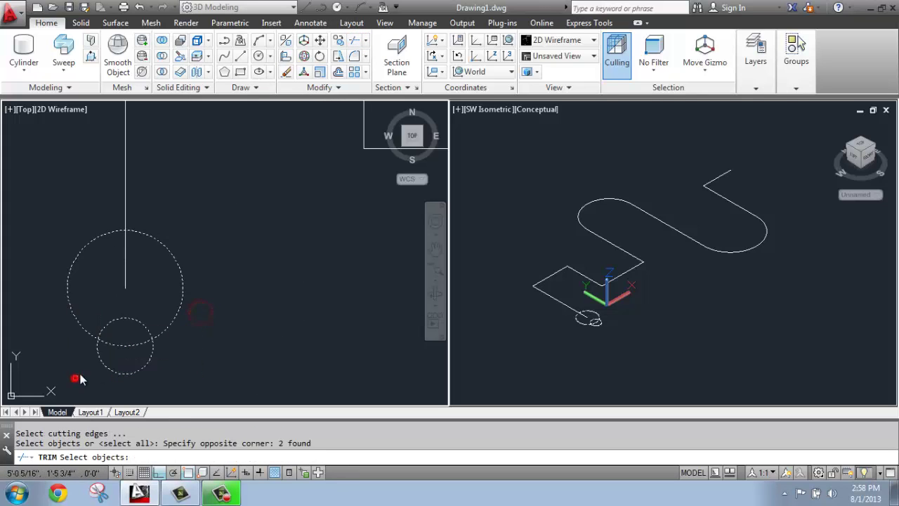
pyautogui.rightClick(123, 344)
pyautogui.click(120, 320)
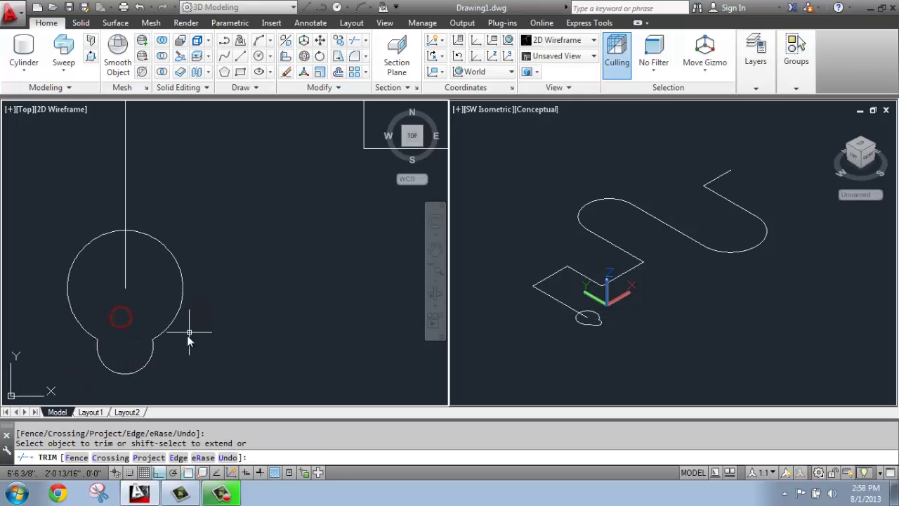
pyautogui.press('Return')
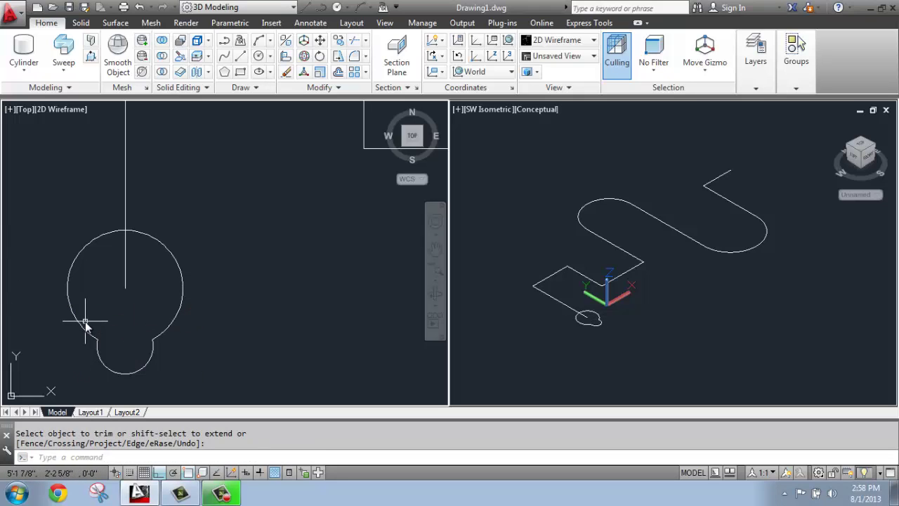
# Join the two trimmed arcs into one closed polyline, select it to check that it is a single object, and clear the selection
pyautogui.write('j')
pyautogui.press('Return')
pyautogui.click(190, 324)
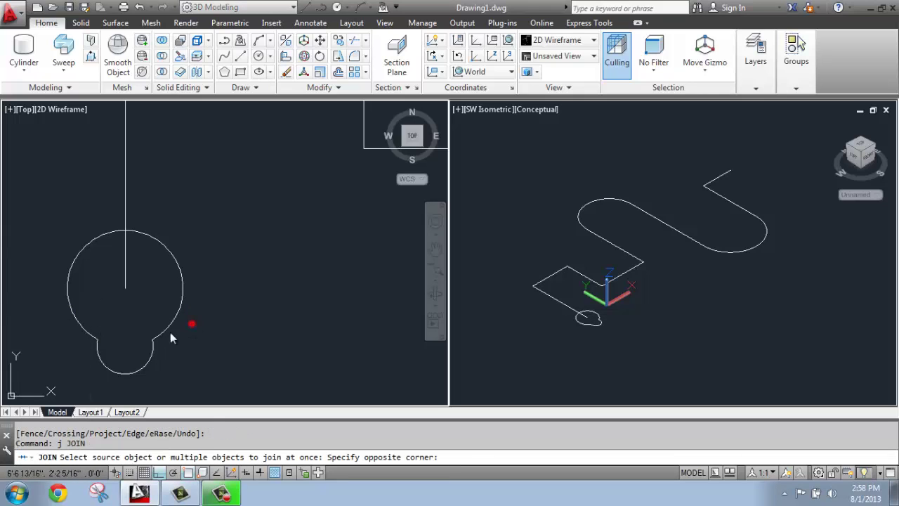
pyautogui.click(73, 382)
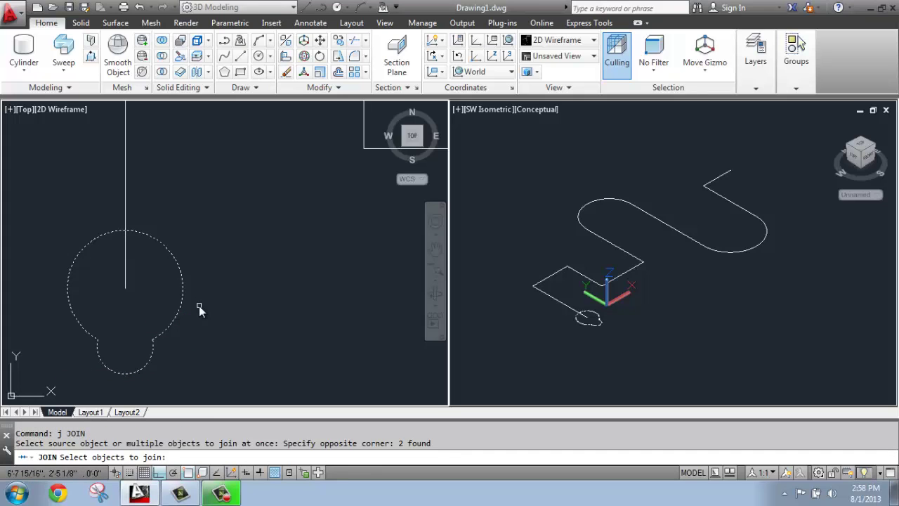
pyautogui.press('Return')
pyautogui.click(170, 323)
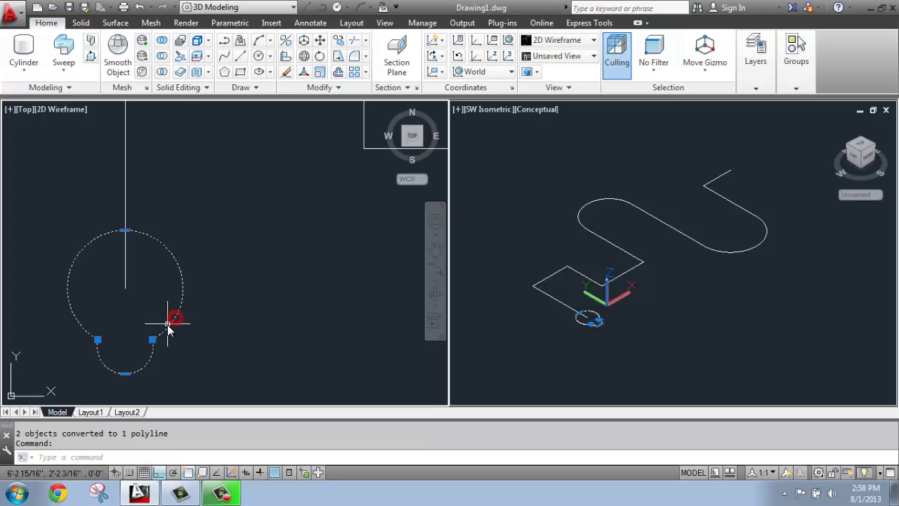
pyautogui.press('Escape')
pyautogui.press('Escape')
# Sweep the joined two-arc profile along the winding polyline path as a solid
pyautogui.scroll(-2, 154, 274)
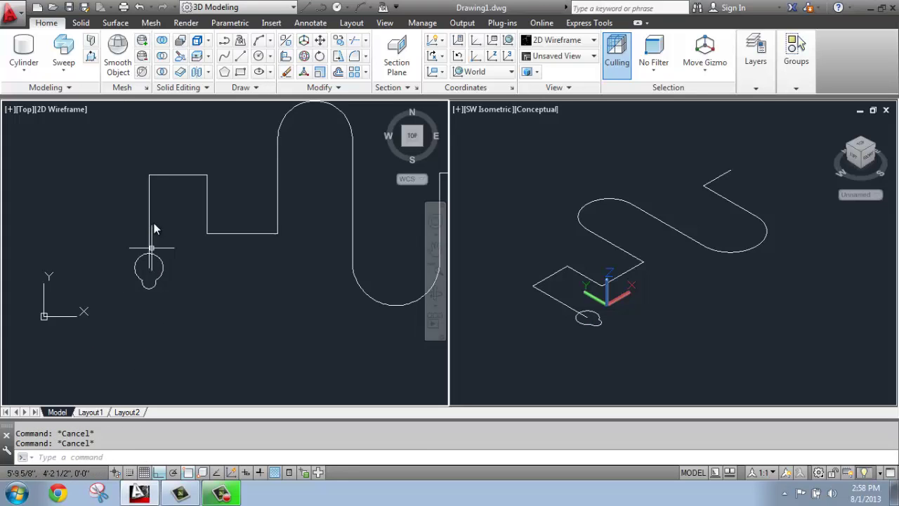
pyautogui.moveTo(154, 229)
pyautogui.mouseDown(button='middle')
pyautogui.moveTo(96, 241)
pyautogui.moveTo(79, 229)
pyautogui.moveTo(83, 243)
pyautogui.mouseUp(button='middle')
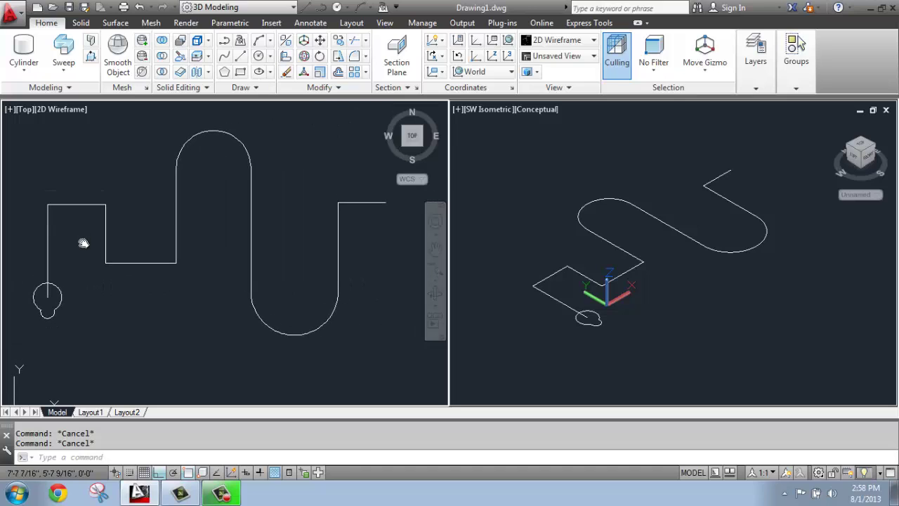
pyautogui.click(62, 48)
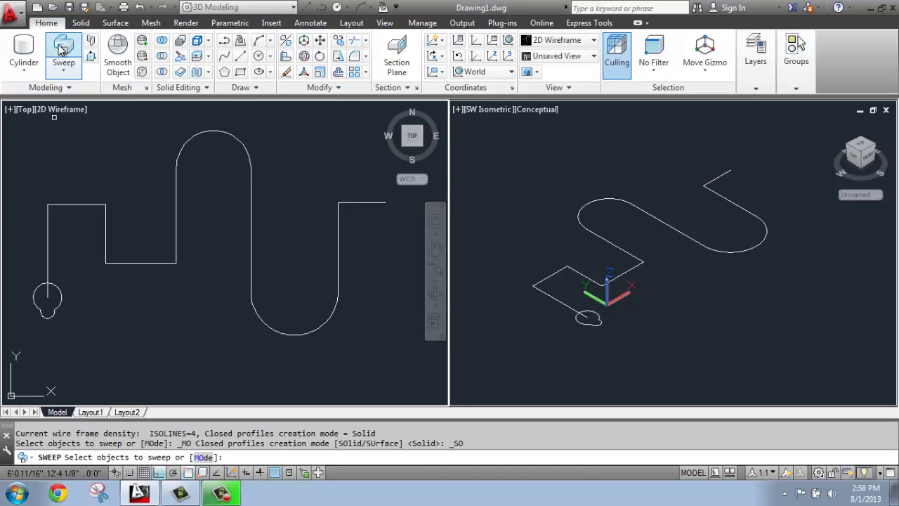
pyautogui.click(61, 300)
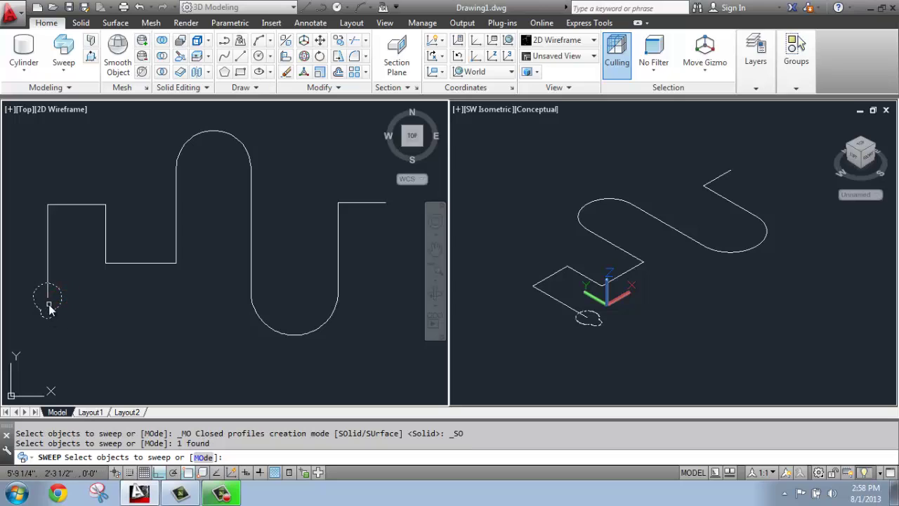
pyautogui.press('Return')
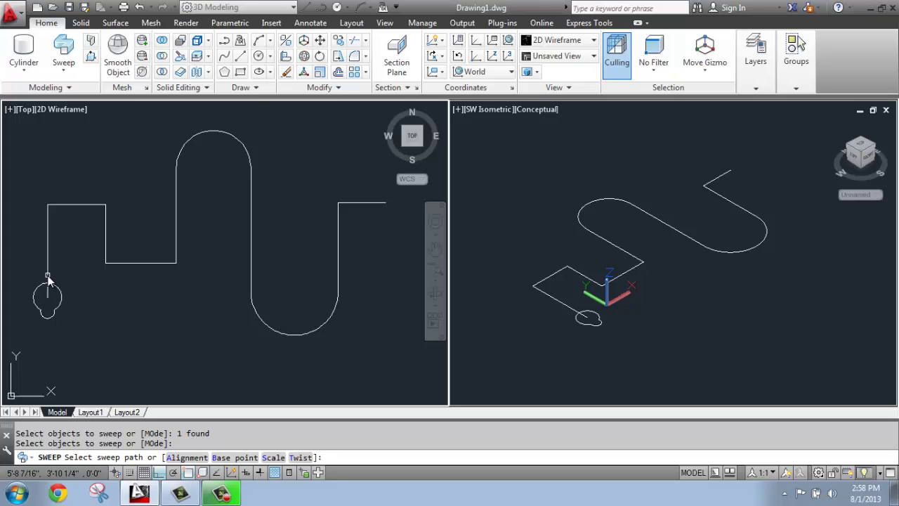
pyautogui.click(48, 278)
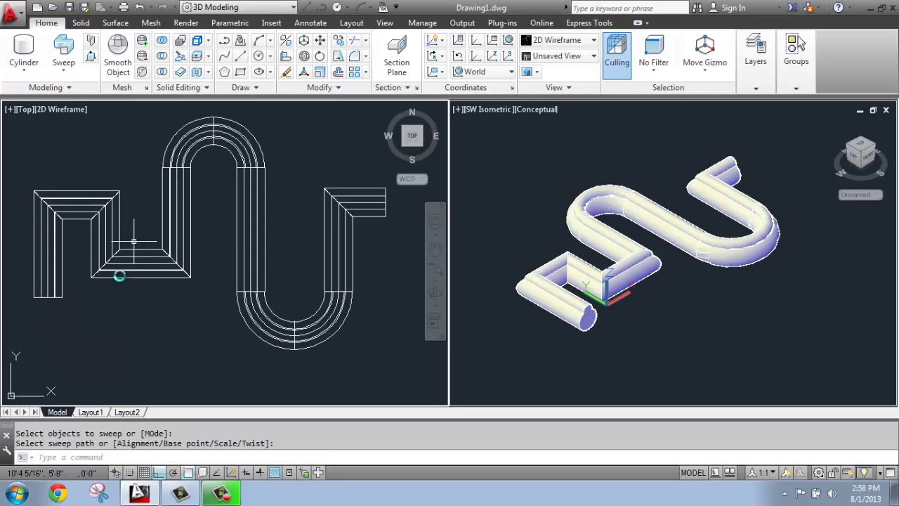
# Examine the swept solid in the isometric view, including its end profile, mitred corners and rounded bends
pyautogui.click(573, 149)
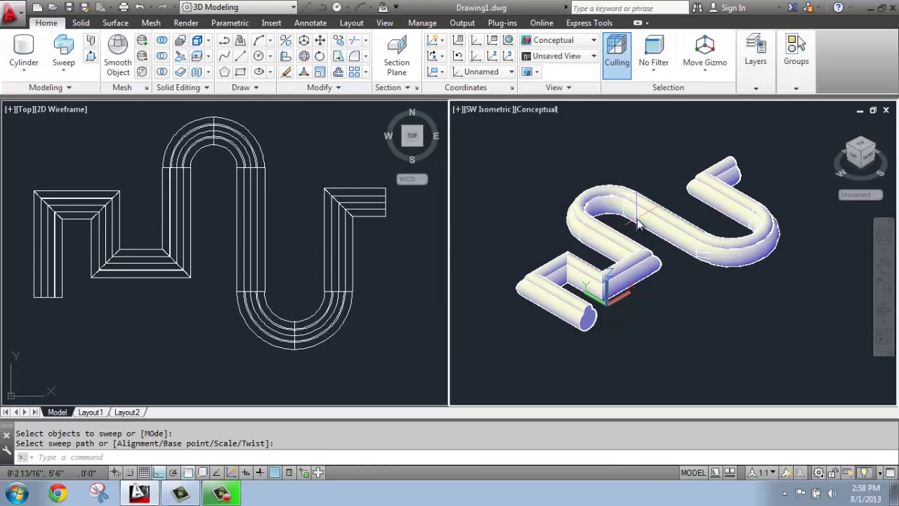
pyautogui.scroll(5, 562, 351)
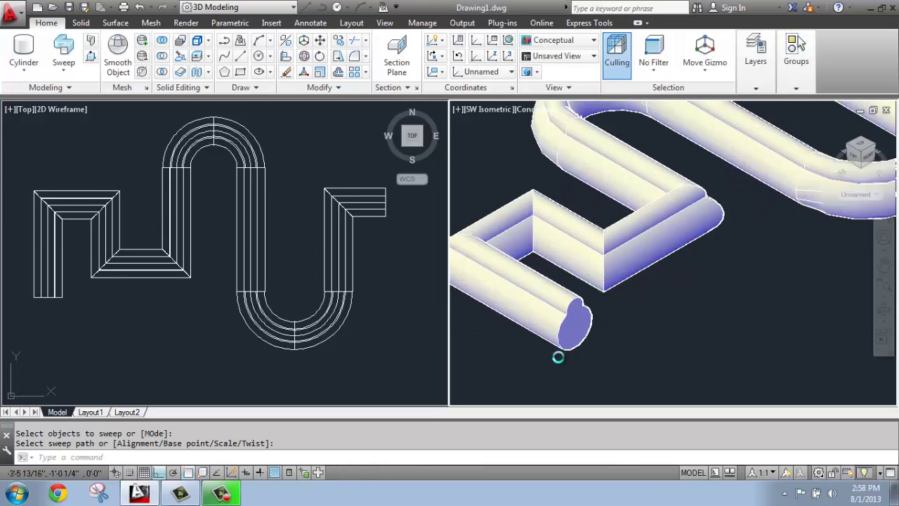
pyautogui.scroll(2, 559, 357)
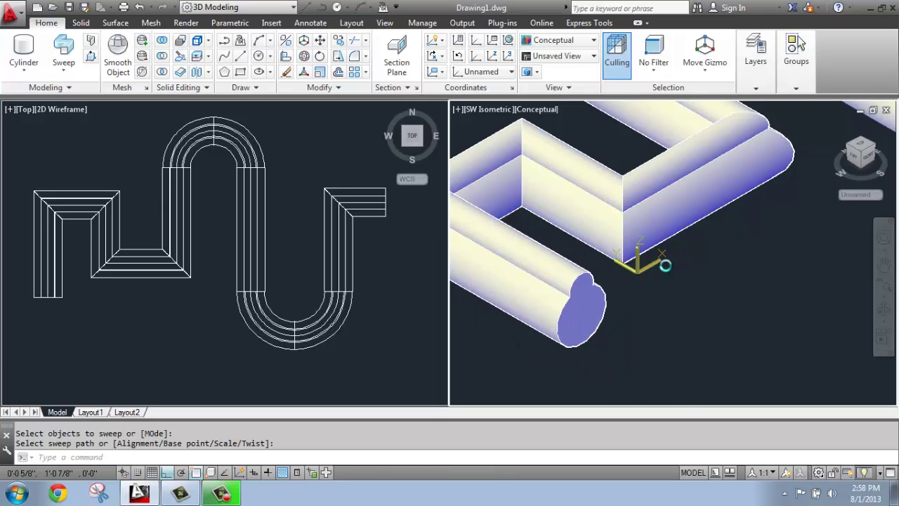
pyautogui.scroll(-5, 580, 200)
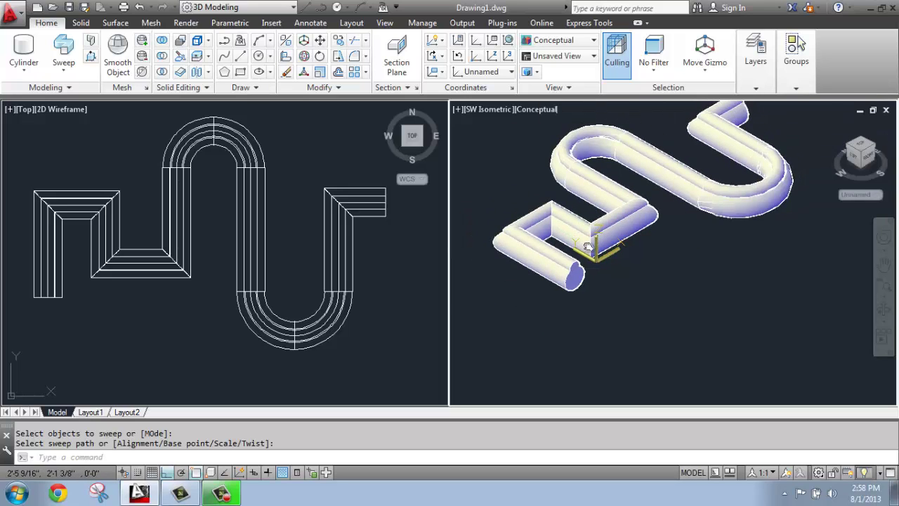
pyautogui.scroll(2, 572, 197)
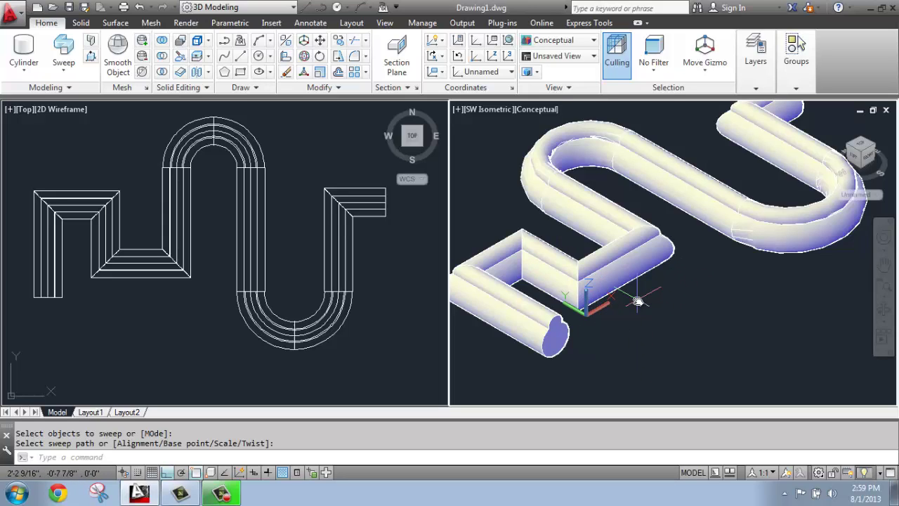
pyautogui.scroll(-3, 636, 300)
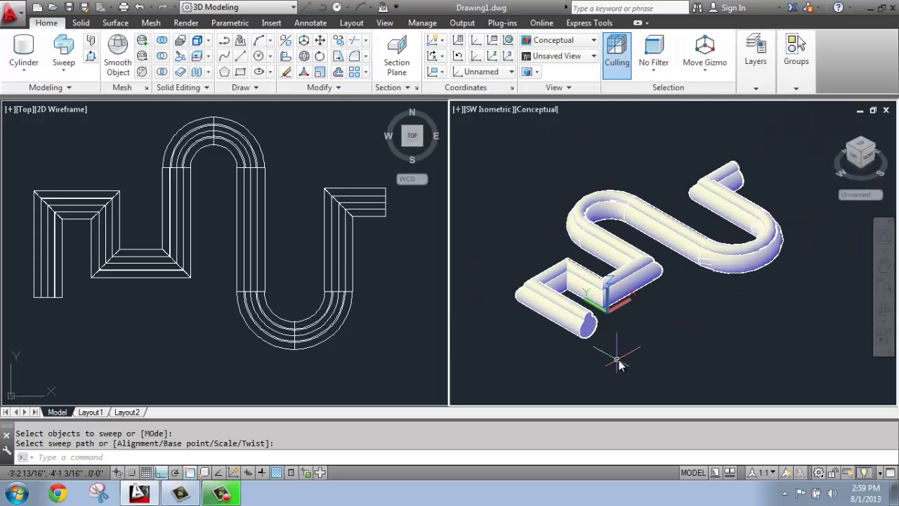
pyautogui.scroll(3, 663, 281)
pyautogui.scroll(2, 679, 288)
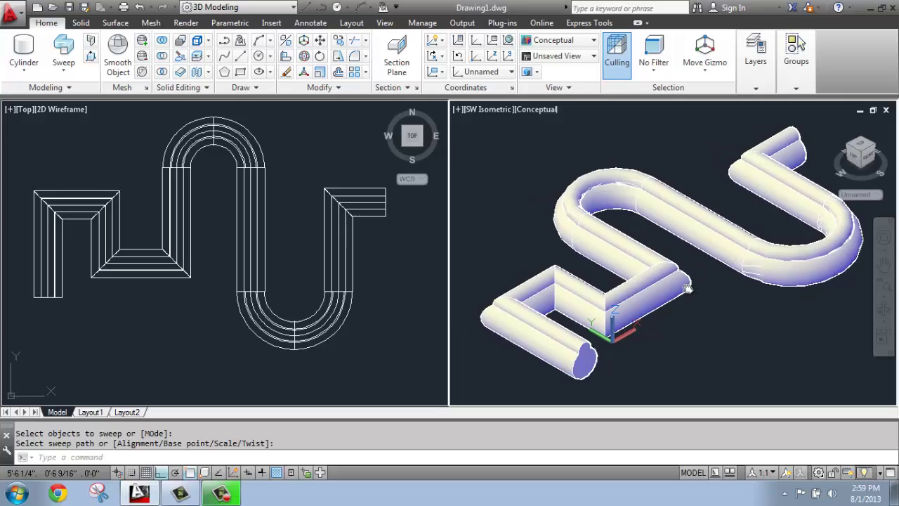
pyautogui.scroll(-2, 676, 285)
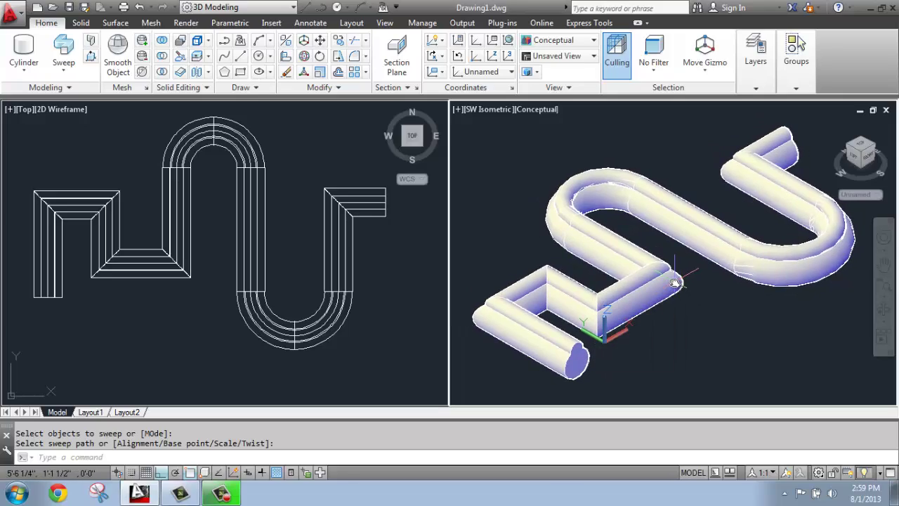